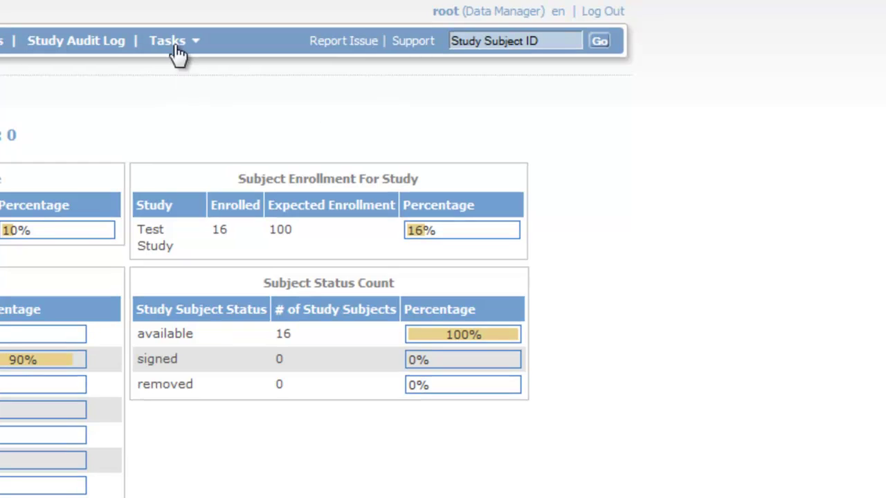
Step: Open the Tasks menu from the Test Study home page
{"action": "left_click", "coordinate": [173, 43]}
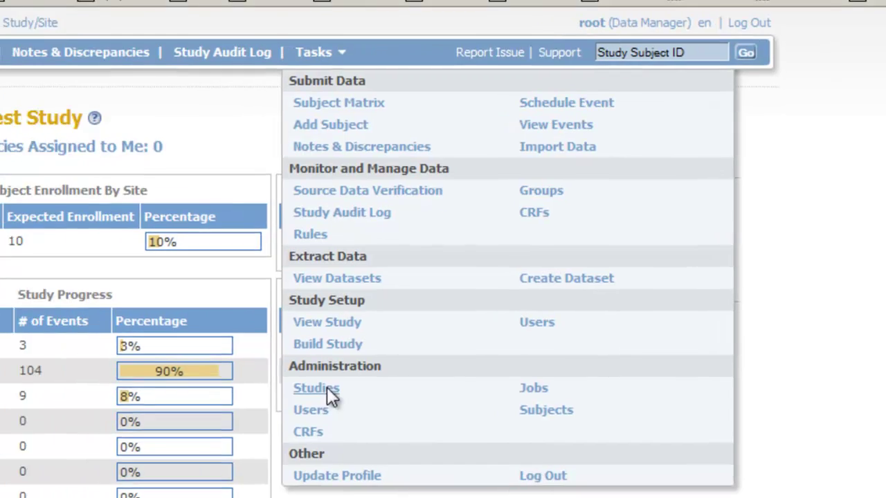
Step: Go to Administration > Studies and start a new study
{"action": "left_click", "coordinate": [177, 379]}
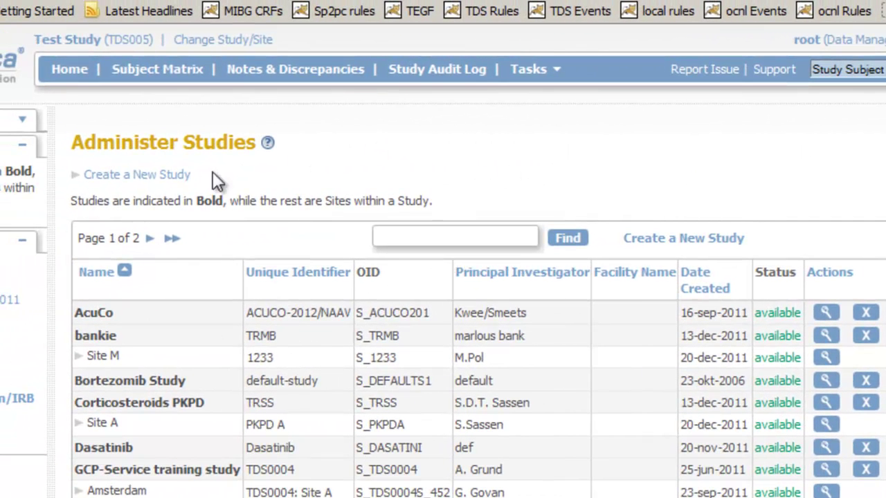
{"action": "left_click", "coordinate": [173, 178]}
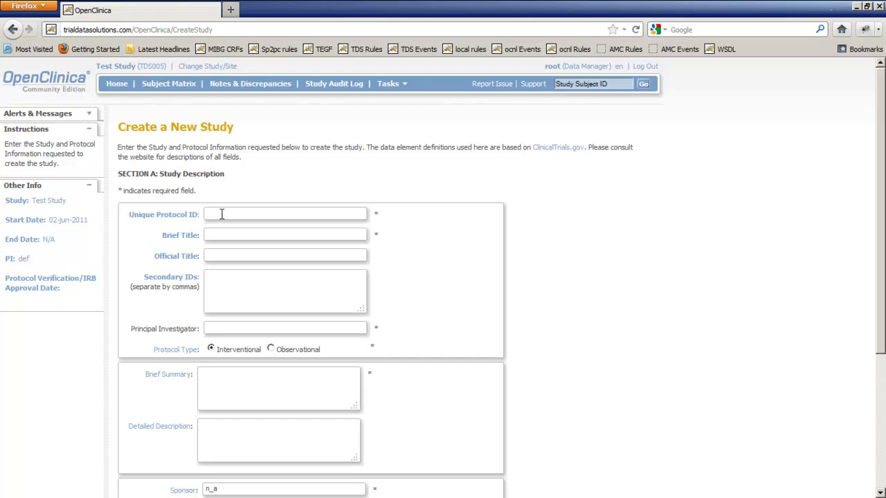
Step: Enter protocol ID TDS007, title 'Experimental Study', investigator and summary 'default', then save
{"action": "left_click", "coordinate": [221, 214]}
{"action": "type", "text": "TDS"}
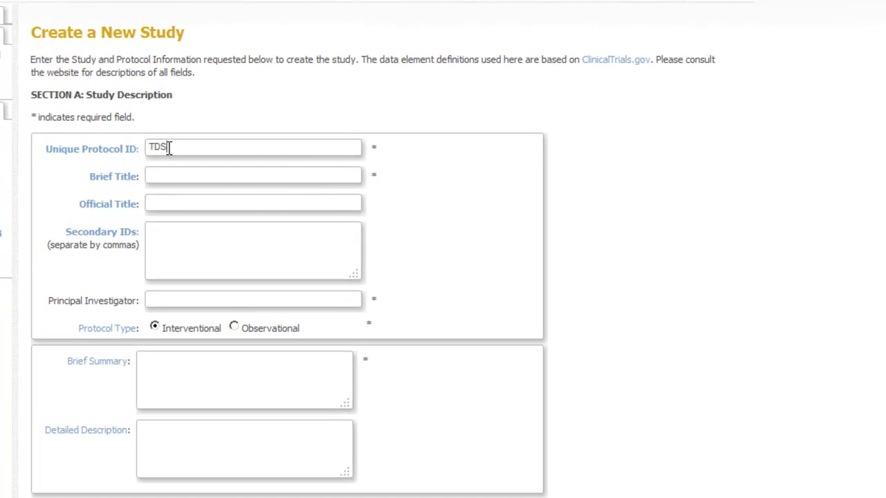
{"action": "type", "text": "007"}
{"action": "key", "text": "Tab"}
{"action": "key", "text": "Tab"}
{"action": "type", "text": "Experimental Study"}
{"action": "left_click", "coordinate": [165, 296]}
{"action": "type", "text": "default"}
{"action": "left_click", "coordinate": [154, 358]}
{"action": "type", "text": "default"}
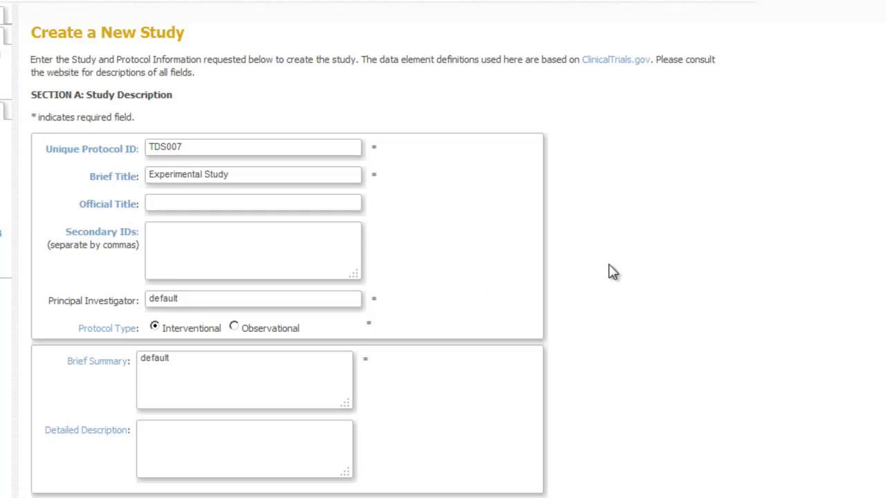
{"action": "scroll", "coordinate": [633, 360], "scroll_direction": "down", "scroll_amount": 3}
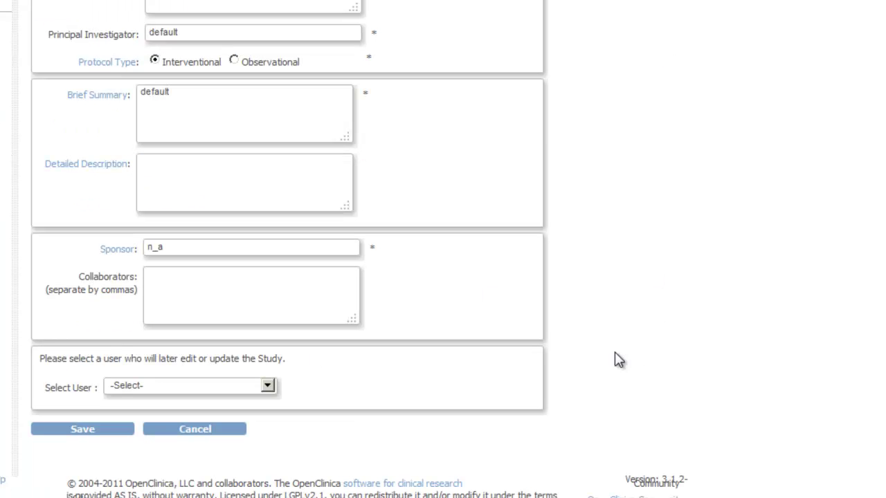
{"action": "left_click", "coordinate": [91, 432]}
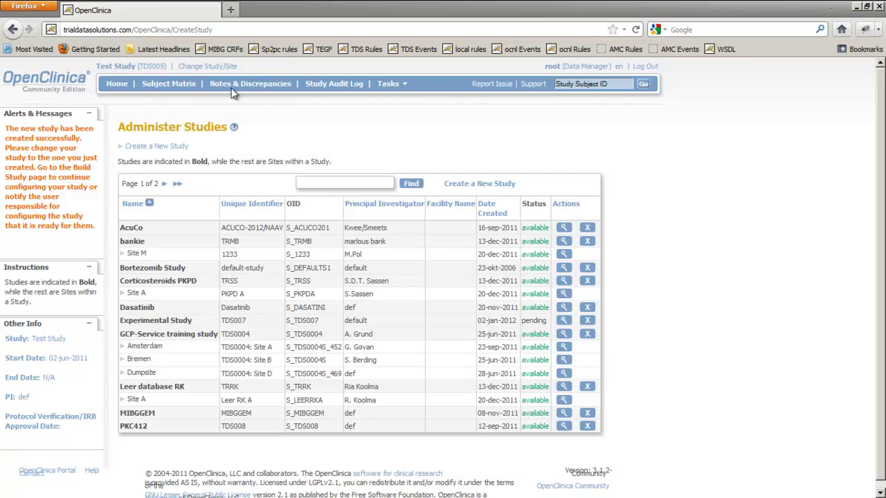
Step: Choose Experimental Study (Data Manager) as the new current study and submit the change
{"action": "left_click", "coordinate": [225, 68]}
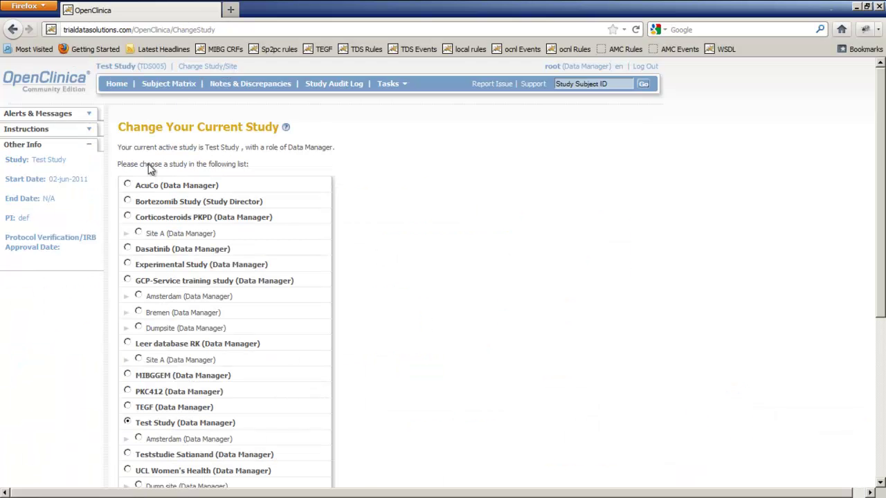
{"action": "left_click", "coordinate": [128, 265]}
{"action": "scroll", "coordinate": [419, 348], "scroll_direction": "down", "scroll_amount": 6}
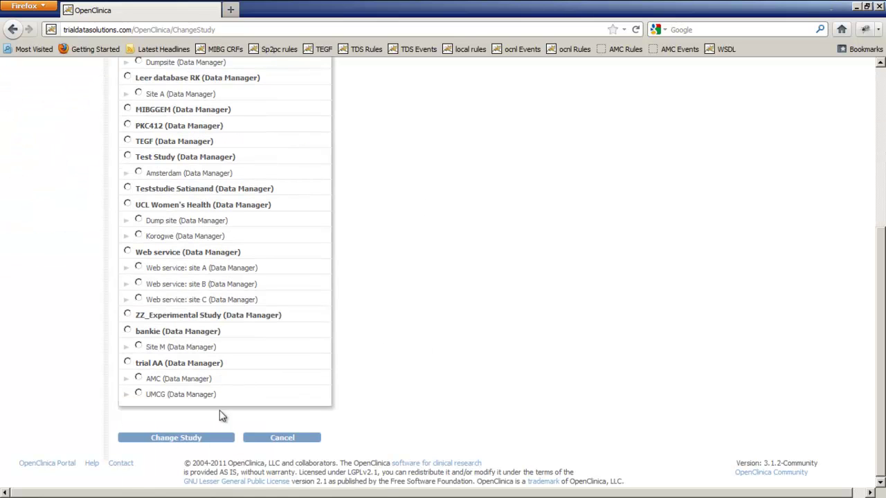
{"action": "left_click", "coordinate": [176, 438]}
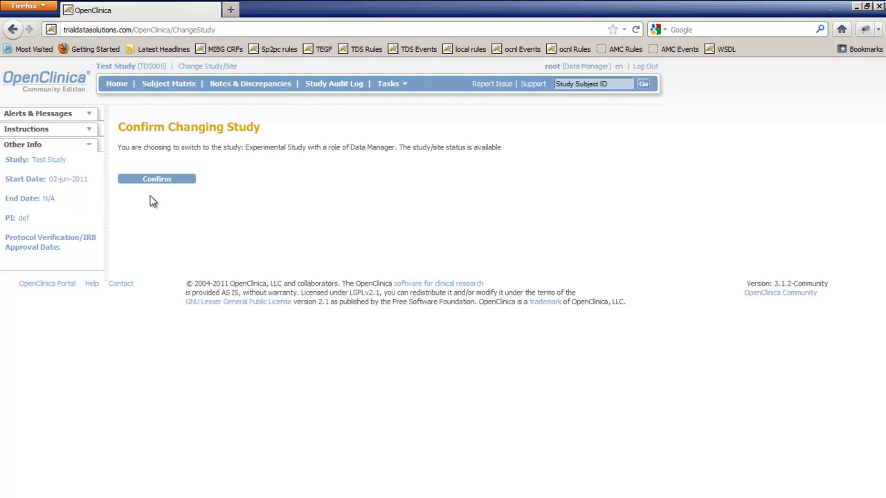
Step: Confirm the switch, mark all six build tasks complete, save, and open the study details for editing
{"action": "left_click", "coordinate": [167, 180]}
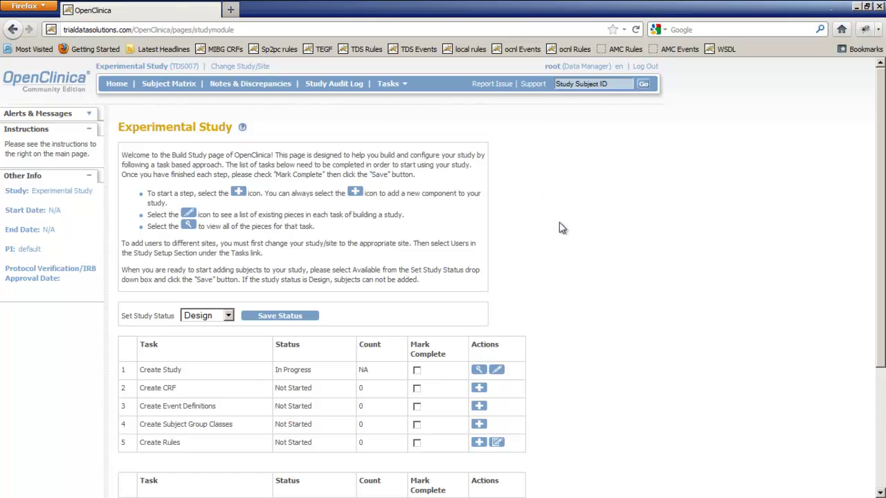
{"action": "scroll", "coordinate": [554, 344], "scroll_direction": "down", "scroll_amount": 5}
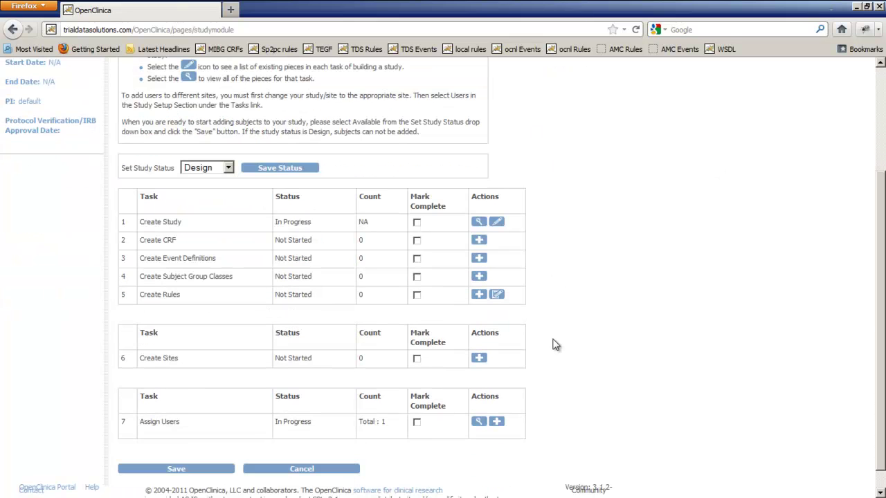
{"action": "left_click", "coordinate": [417, 223]}
{"action": "left_click", "coordinate": [417, 241]}
{"action": "left_click", "coordinate": [417, 259]}
{"action": "left_click", "coordinate": [417, 278]}
{"action": "left_click", "coordinate": [417, 360]}
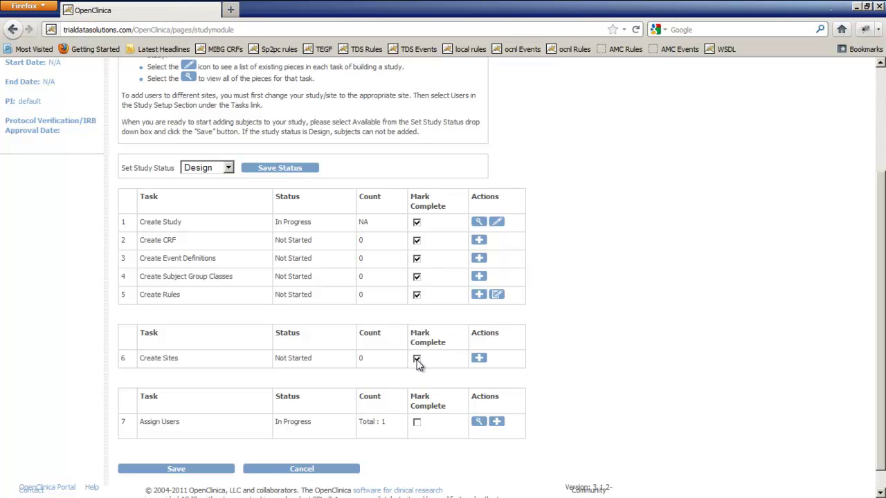
{"action": "left_click", "coordinate": [417, 423]}
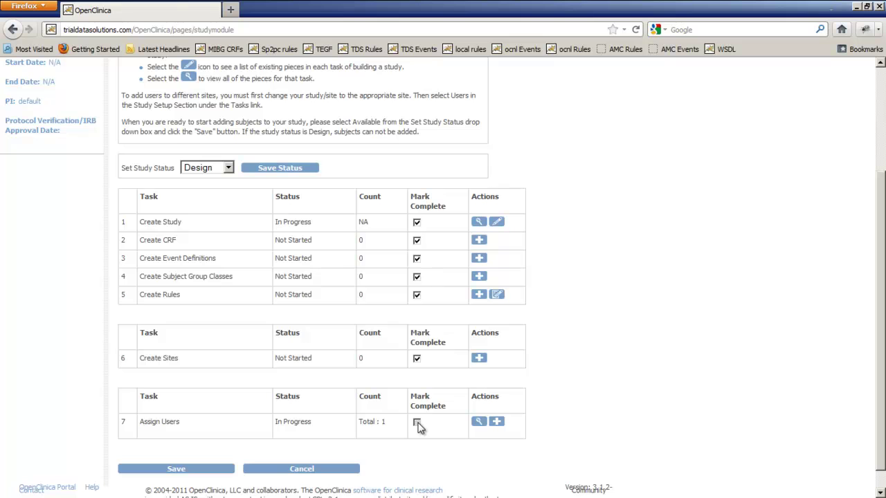
{"action": "left_click", "coordinate": [215, 474]}
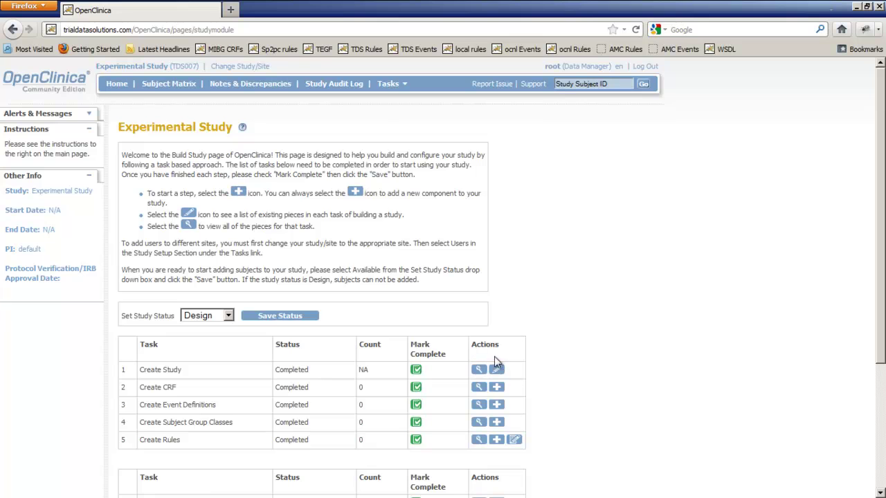
{"action": "left_click", "coordinate": [498, 372]}
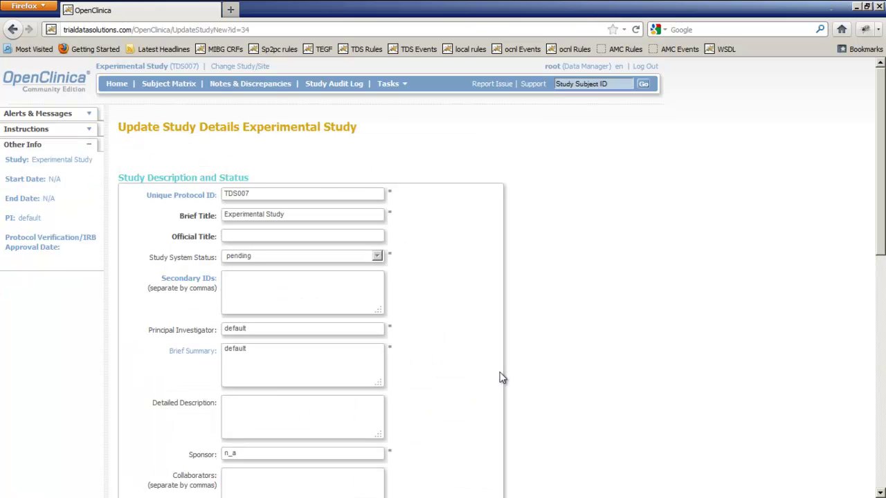
Step: Set the Study Start Date to 04-Jan-2012 with the calendar picker
{"action": "scroll", "coordinate": [502, 378], "scroll_direction": "down", "scroll_amount": 5}
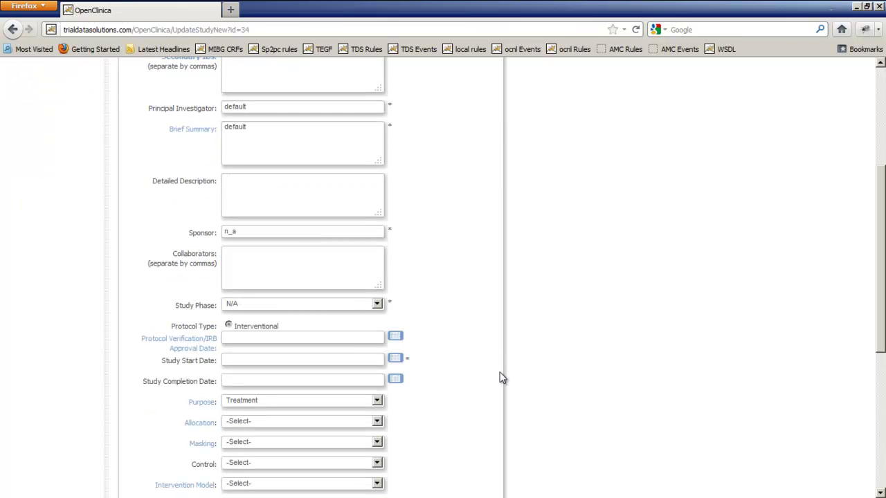
{"action": "left_click", "coordinate": [394, 358]}
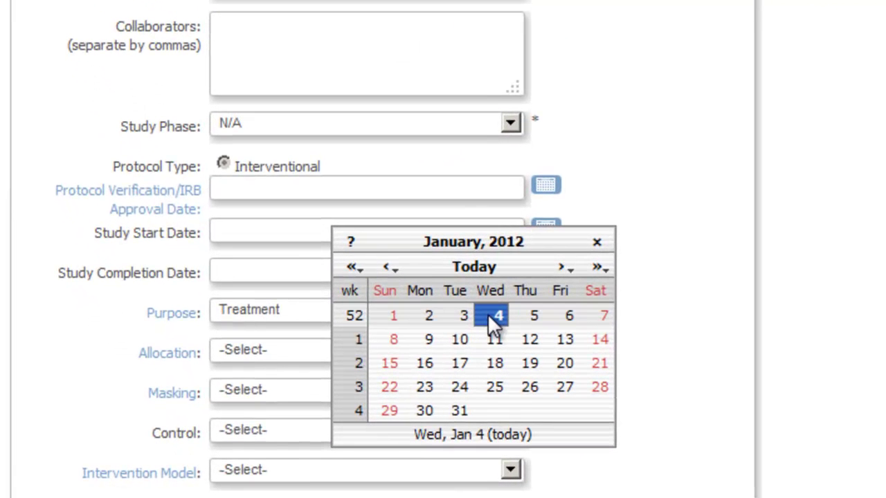
{"action": "left_click", "coordinate": [492, 316]}
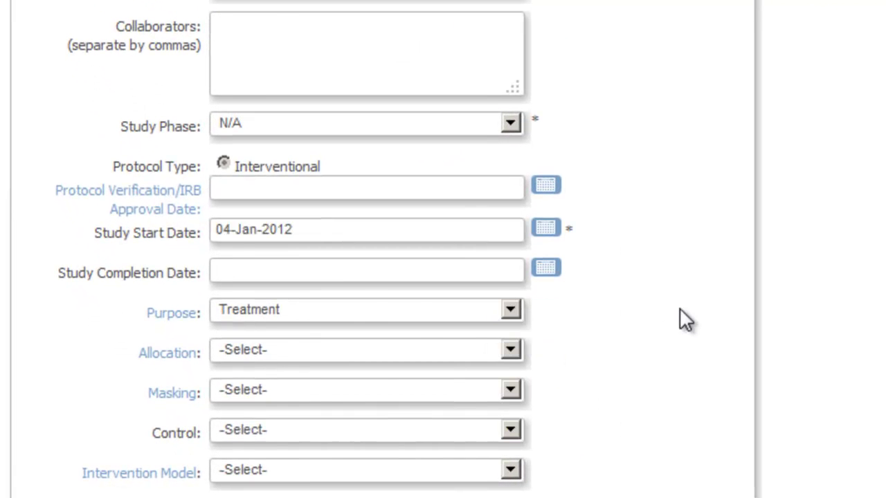
{"action": "scroll", "coordinate": [686, 321], "scroll_direction": "down", "scroll_amount": 10}
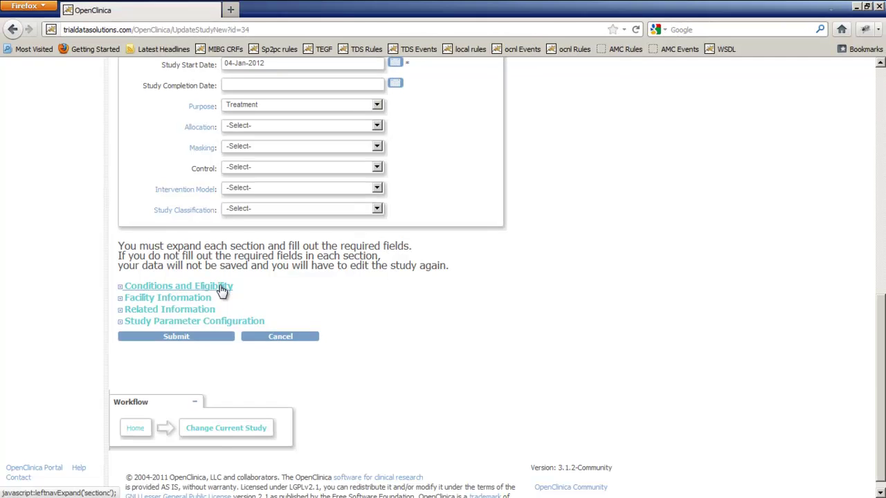
Step: Expand Conditions and Eligibility and change expected total enrollment from 0 to 100
{"action": "left_click", "coordinate": [220, 287]}
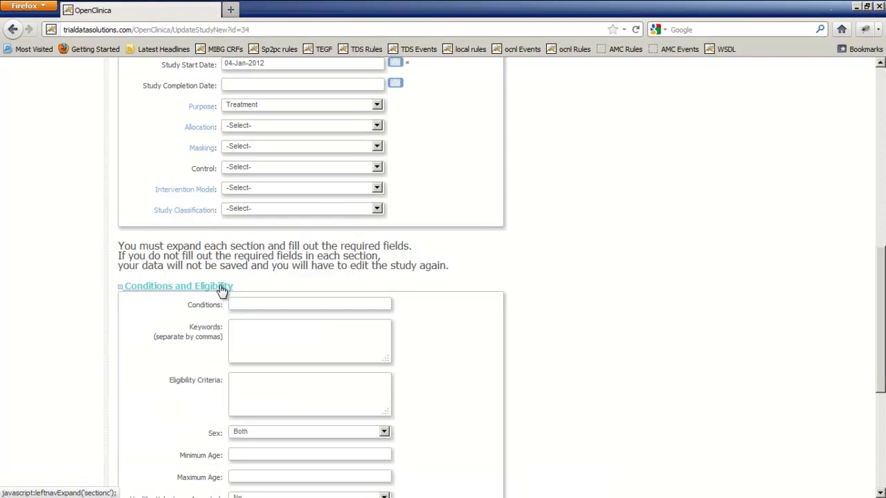
{"action": "scroll", "coordinate": [208, 325], "scroll_direction": "down", "scroll_amount": 5}
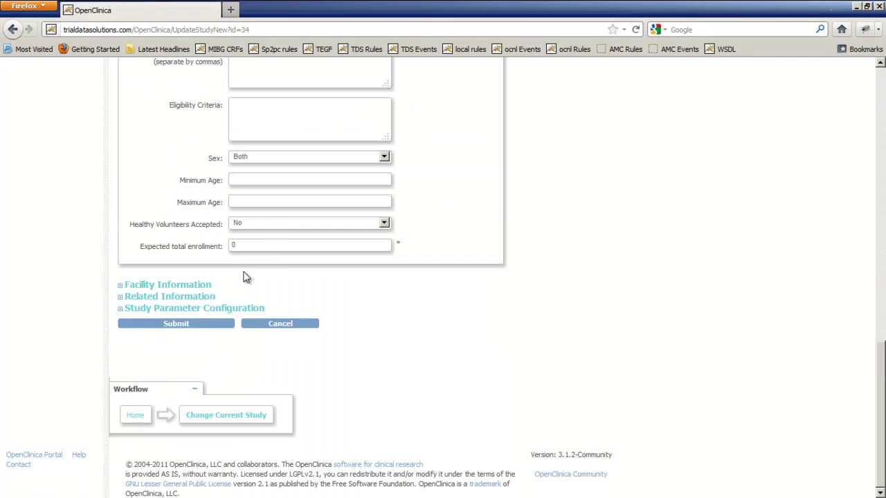
{"action": "left_click", "coordinate": [244, 243]}
{"action": "key", "text": "BackSpace"}
{"action": "type", "text": "100"}
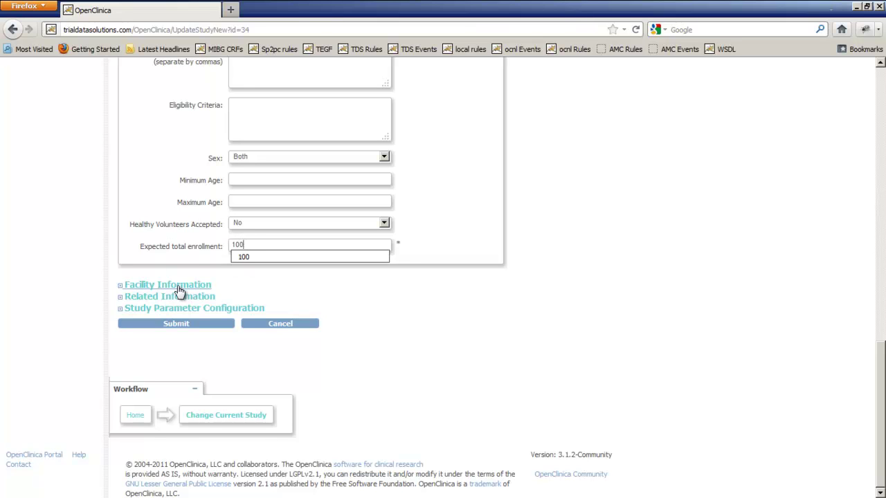
{"action": "key", "text": "Escape"}
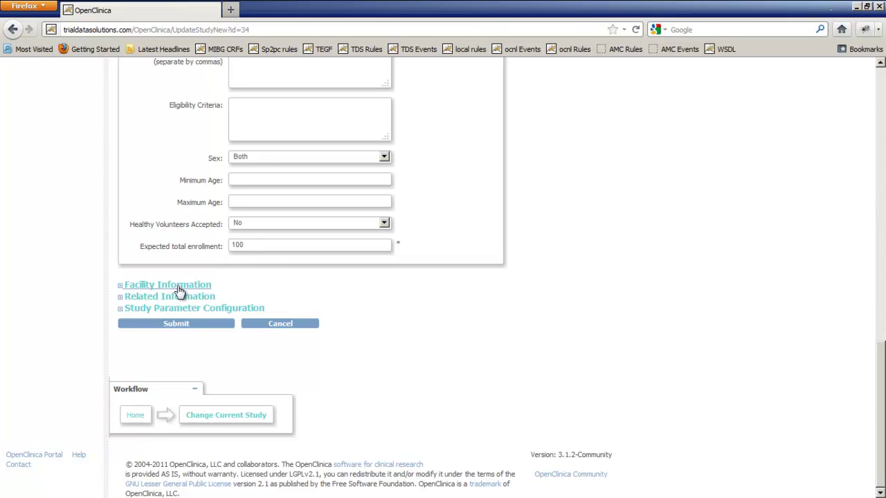
Step: Expand the Facility Information and Related Information sections
{"action": "left_click", "coordinate": [179, 292]}
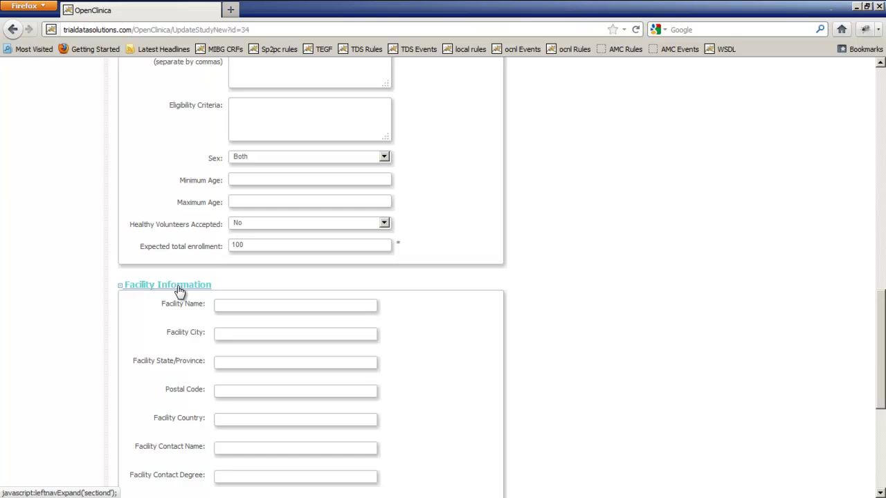
{"action": "scroll", "coordinate": [169, 333], "scroll_direction": "down", "scroll_amount": 5}
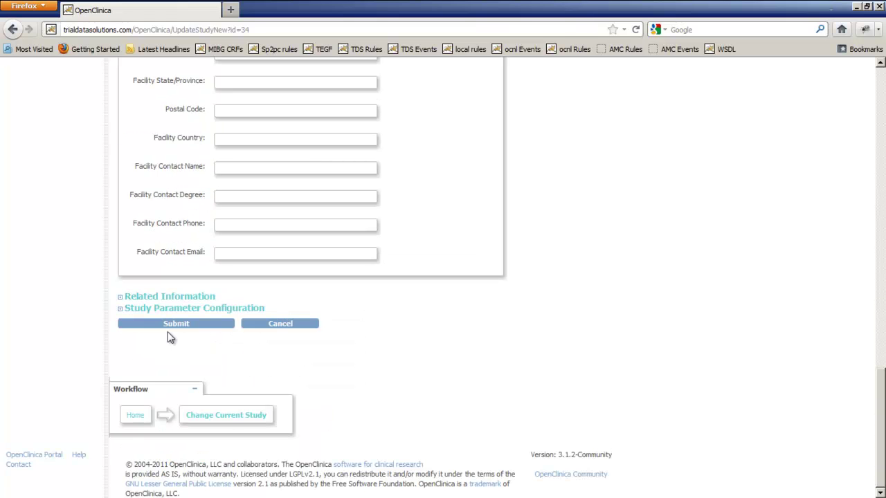
{"action": "left_click", "coordinate": [182, 299]}
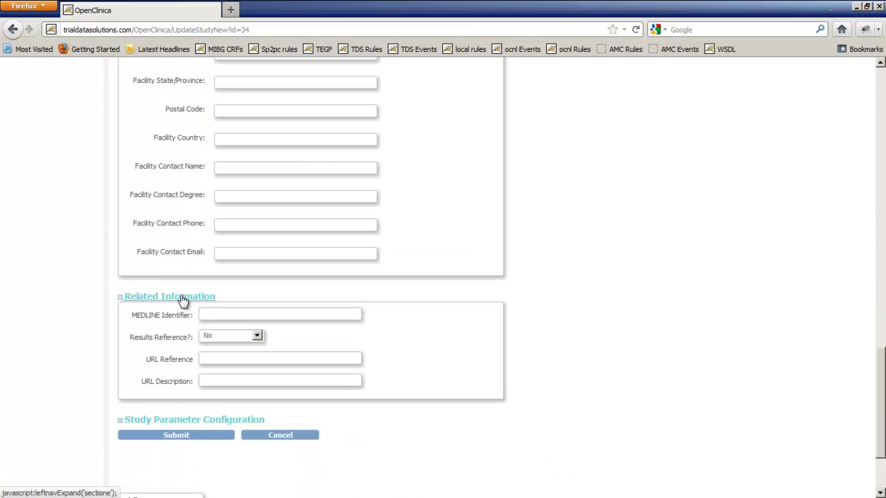
Step: Set DOB and Person ID to Not Used, Sex not required, Subject ID auto-generated and editable; submit
{"action": "left_click", "coordinate": [228, 420]}
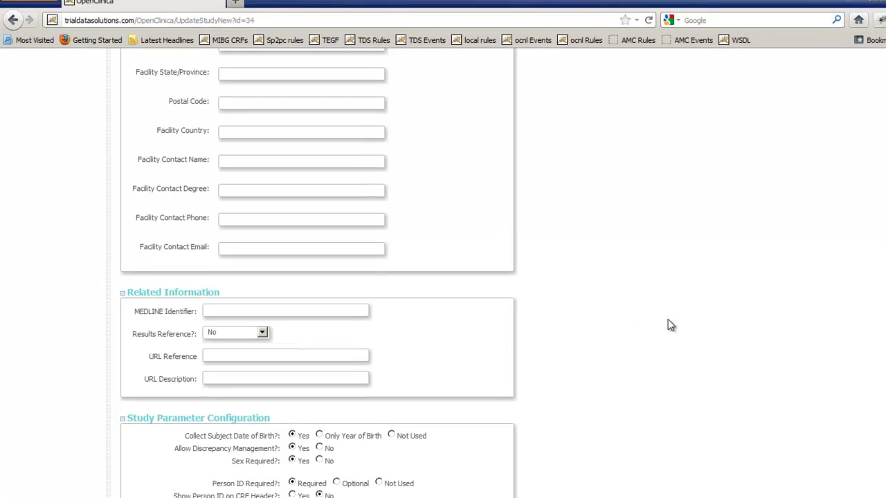
{"action": "scroll", "coordinate": [658, 329], "scroll_direction": "down", "scroll_amount": 5}
{"action": "scroll", "coordinate": [692, 326], "scroll_direction": "up", "scroll_amount": 2}
{"action": "scroll", "coordinate": [457, 277], "scroll_direction": "down", "scroll_amount": 2}
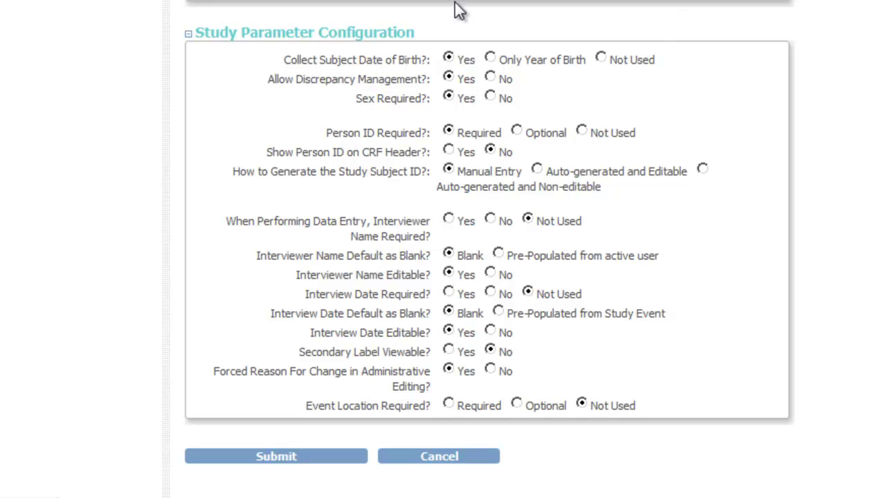
{"action": "left_click", "coordinate": [604, 59]}
{"action": "left_click", "coordinate": [492, 99]}
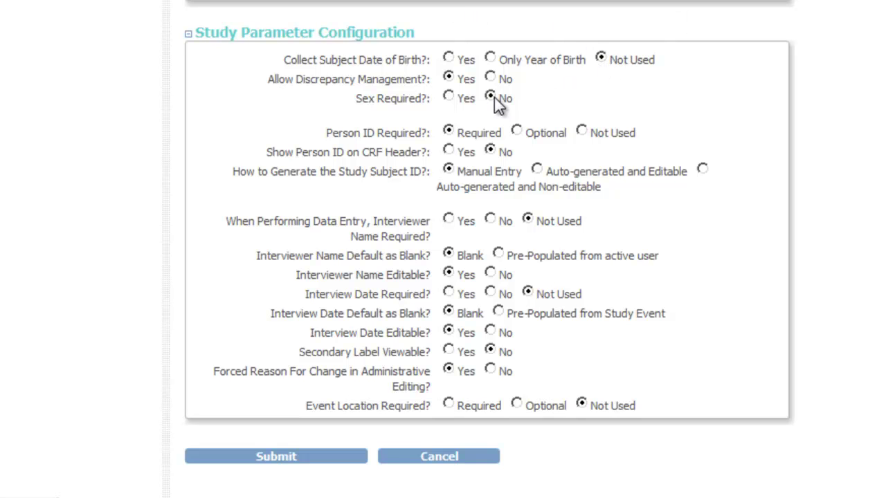
{"action": "left_click", "coordinate": [583, 130]}
{"action": "left_click", "coordinate": [537, 169]}
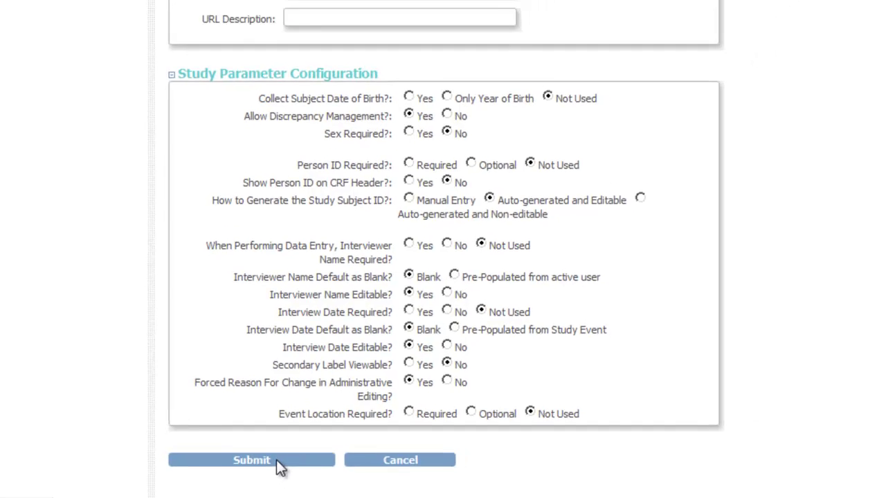
{"action": "left_click", "coordinate": [277, 463]}
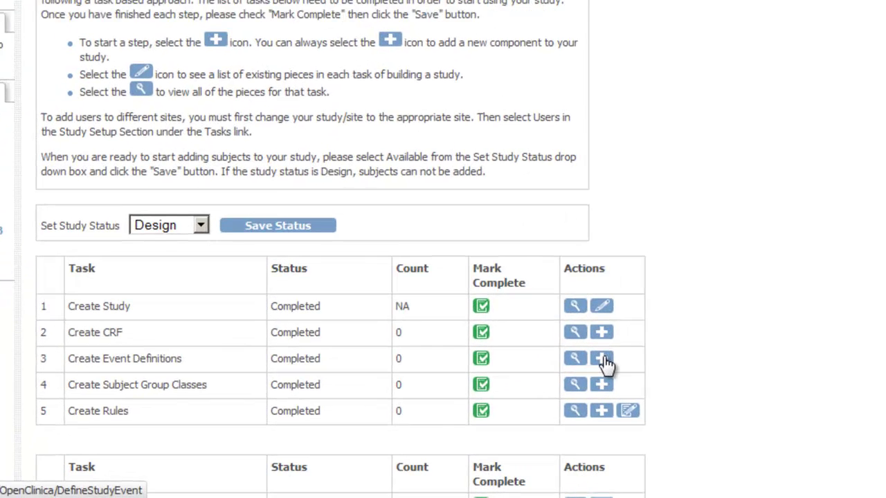
Step: Start a new event definition and name it V1
{"action": "left_click", "coordinate": [626, 349]}
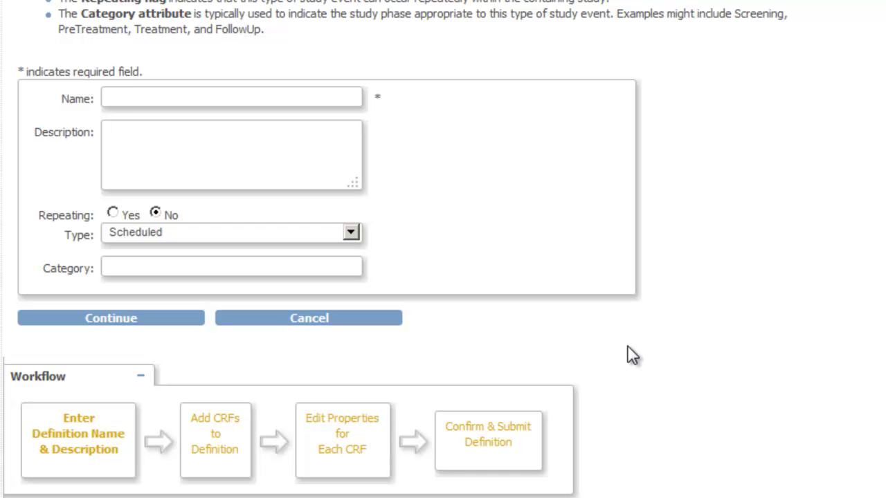
{"action": "left_click", "coordinate": [129, 97]}
{"action": "type", "text": "V1"}
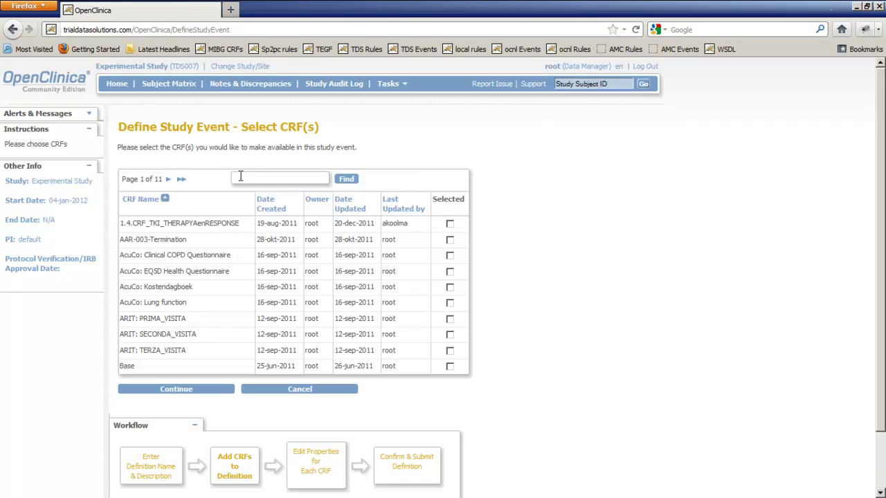
Step: Filter CRFs by 'TDS', select TDS: CRF with image, and continue to its settings
{"action": "left_click", "coordinate": [241, 176]}
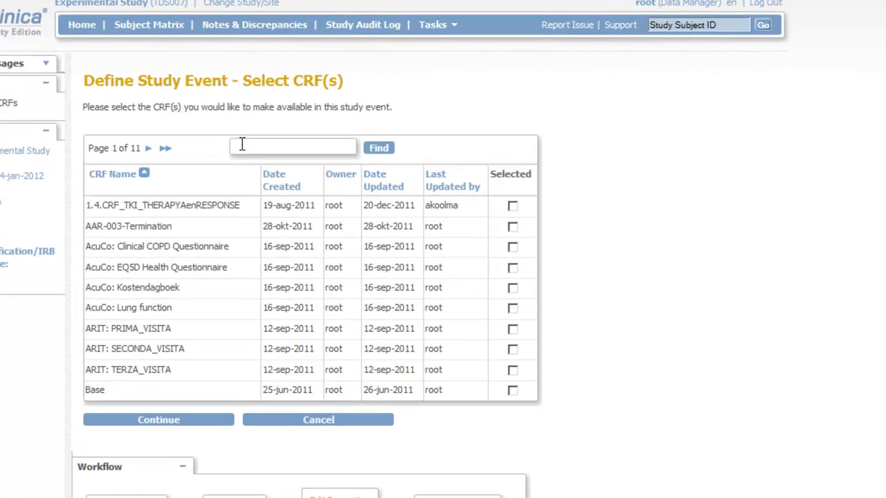
{"action": "type", "text": "TDS"}
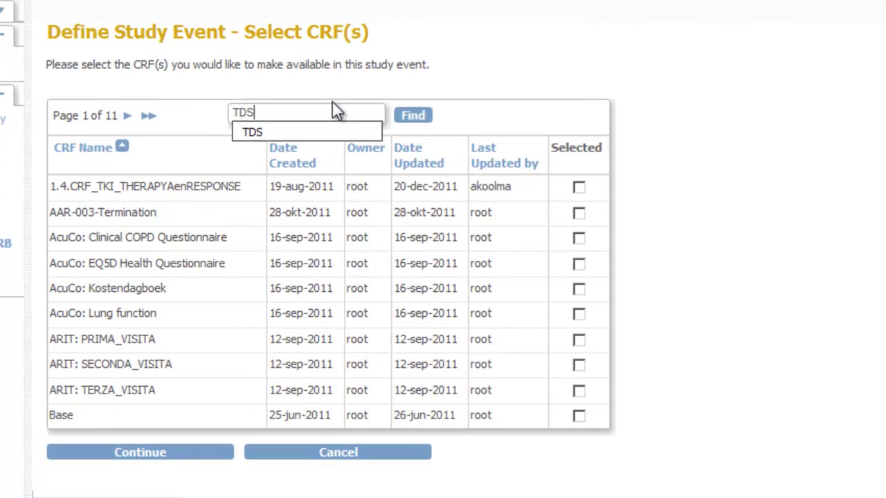
{"action": "left_click", "coordinate": [422, 116]}
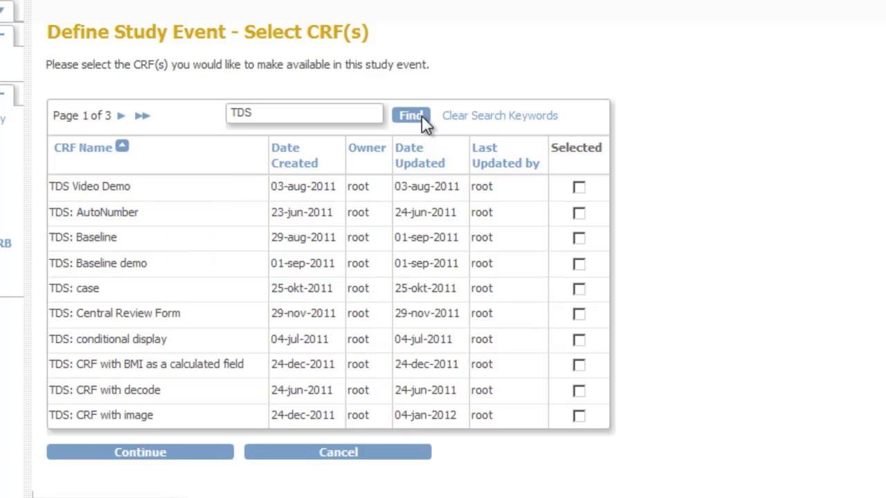
{"action": "left_click", "coordinate": [579, 417]}
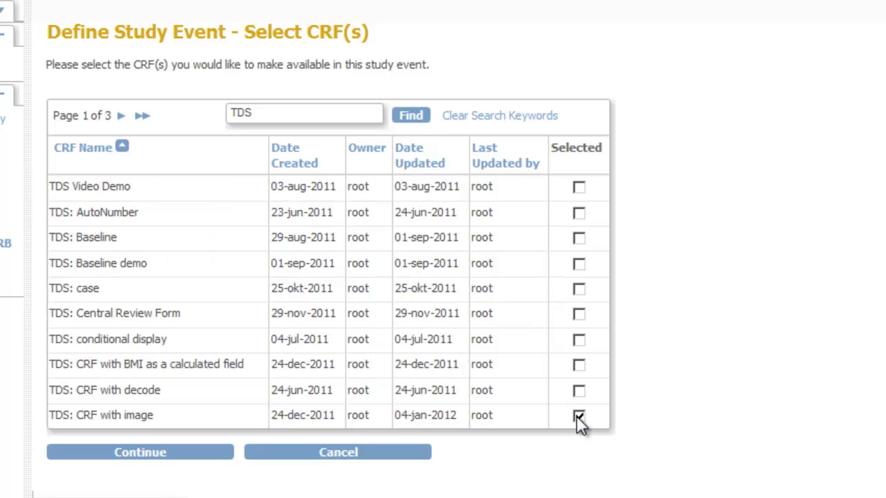
{"action": "left_click", "coordinate": [157, 450]}
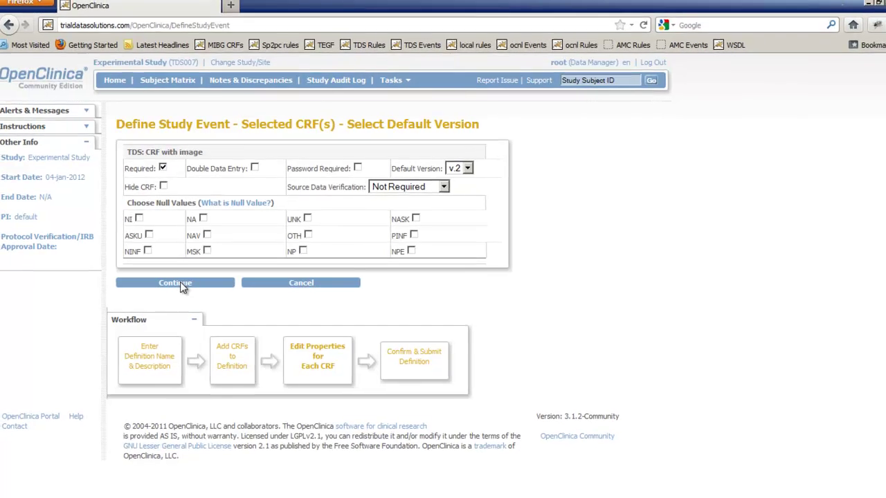
Step: Keep version v.2 of TDS: CRF with image as default and confirm the V1 event definition
{"action": "left_click", "coordinate": [170, 289]}
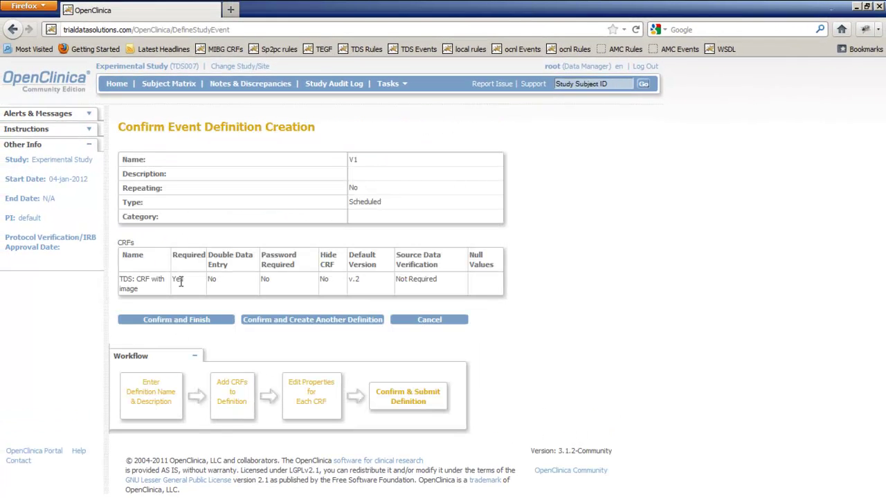
{"action": "left_click", "coordinate": [184, 323]}
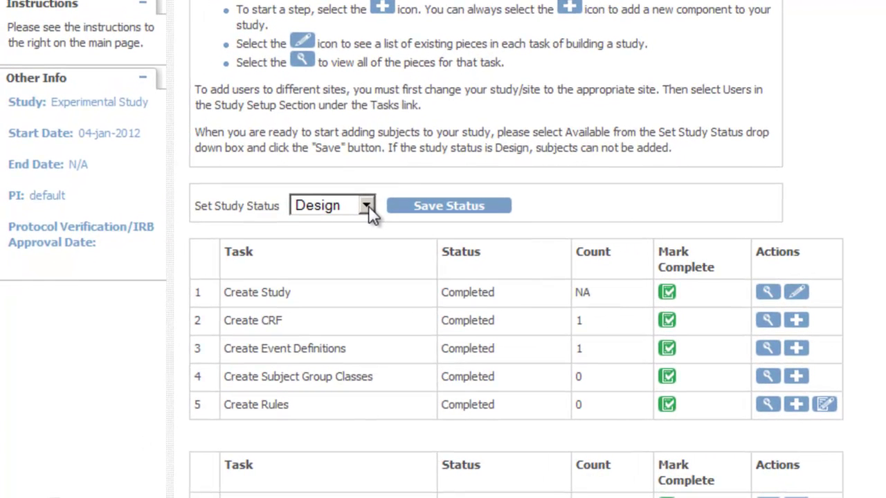
Step: Change the Experimental Study status from Design to Available and save it
{"action": "left_click", "coordinate": [367, 208]}
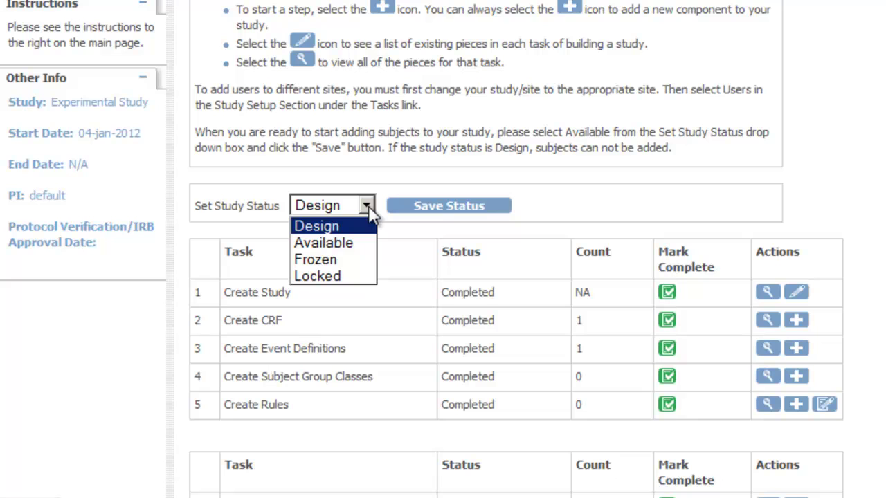
{"action": "left_click", "coordinate": [359, 243]}
{"action": "left_click", "coordinate": [432, 207]}
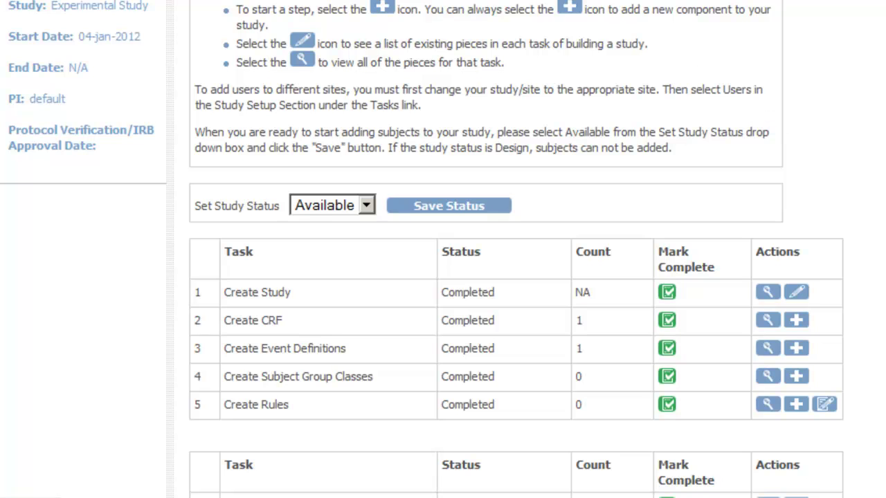
{"action": "scroll", "coordinate": [326, 87], "scroll_direction": "up", "scroll_amount": 3}
{"action": "scroll", "coordinate": [325, 87], "scroll_direction": "up", "scroll_amount": 1}
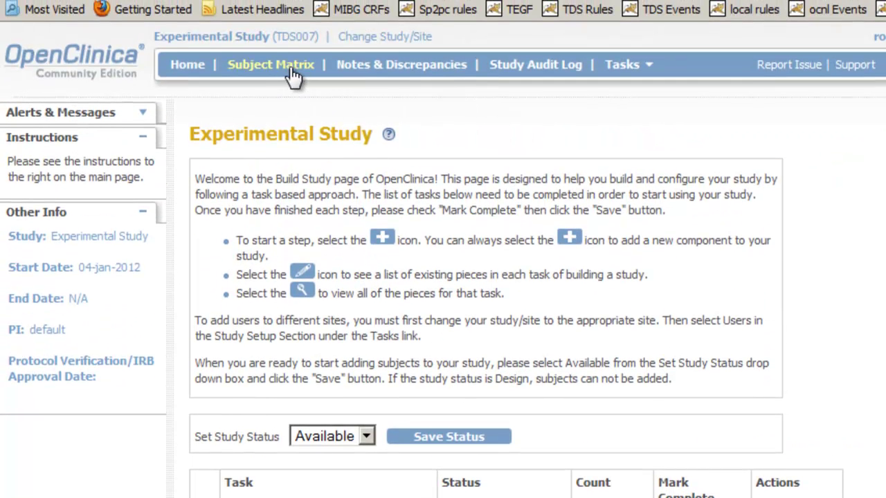
Step: From the subject matrix, start a new subject entry with study event V1
{"action": "left_click", "coordinate": [294, 73]}
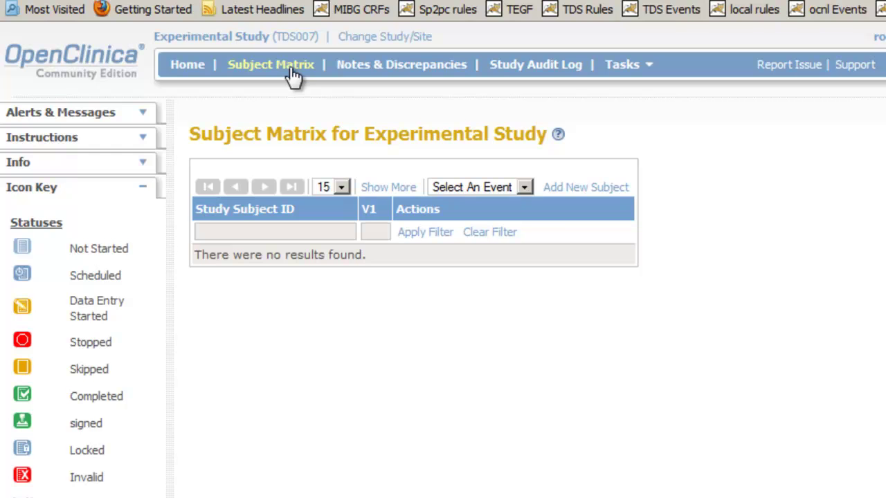
{"action": "left_click", "coordinate": [597, 188]}
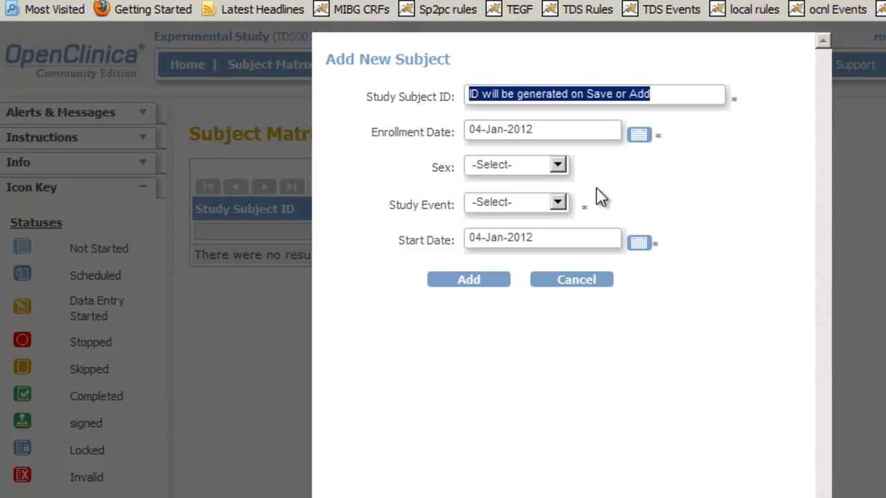
{"action": "left_click", "coordinate": [558, 202]}
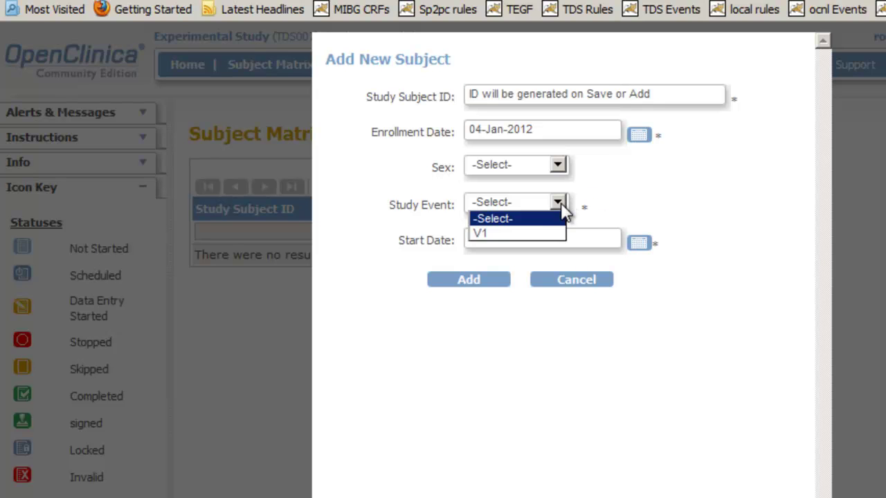
{"action": "left_click", "coordinate": [533, 234]}
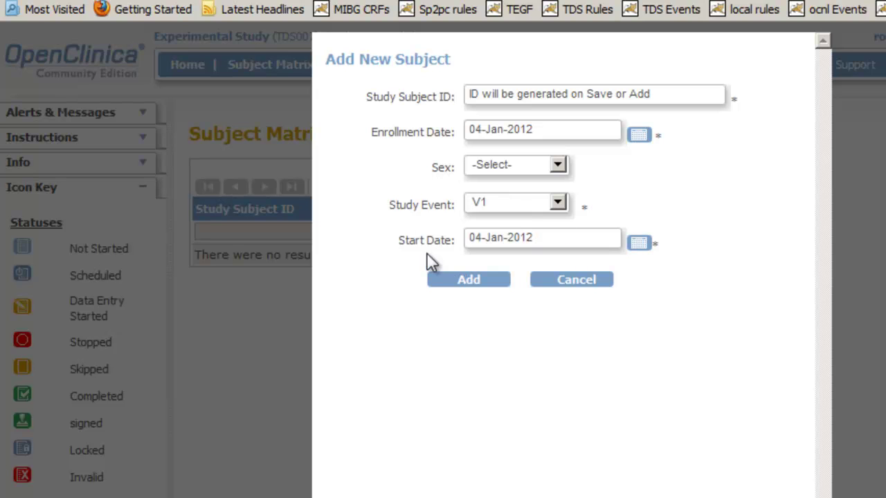
Step: Add the subject and open the TDS: CRF with image v.2 entry form
{"action": "left_click", "coordinate": [486, 277]}
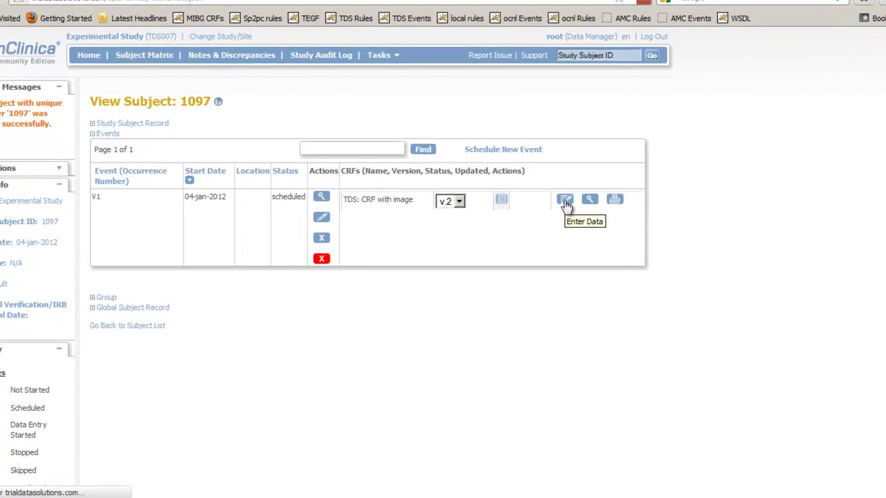
{"action": "left_click", "coordinate": [566, 202]}
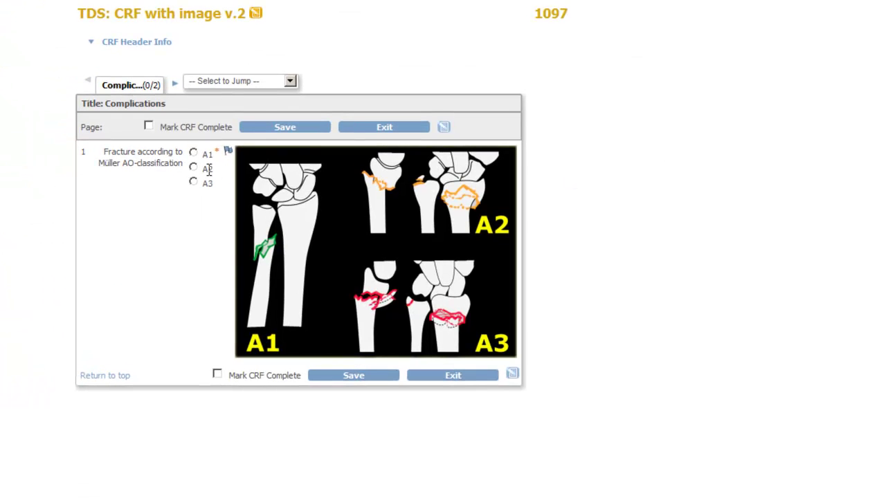
Step: Set the Müller AO fracture classification to A2 after trying A1 and A3
{"action": "left_click", "coordinate": [194, 153]}
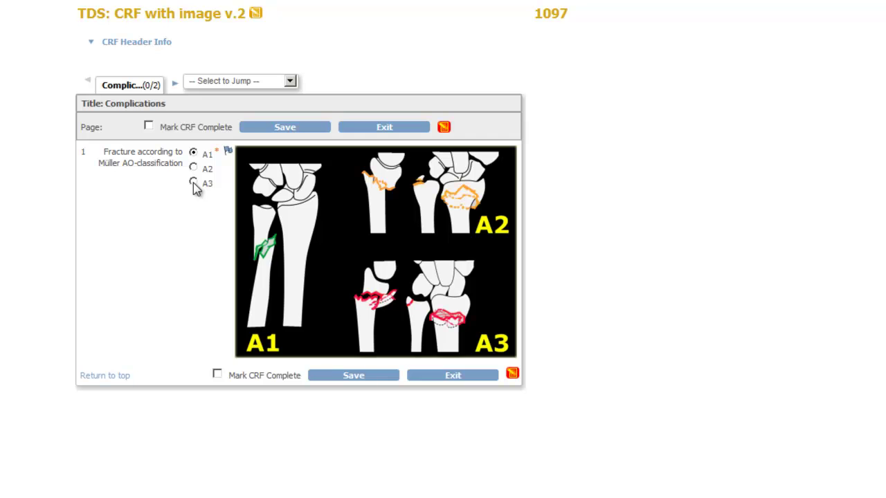
{"action": "left_click", "coordinate": [195, 186]}
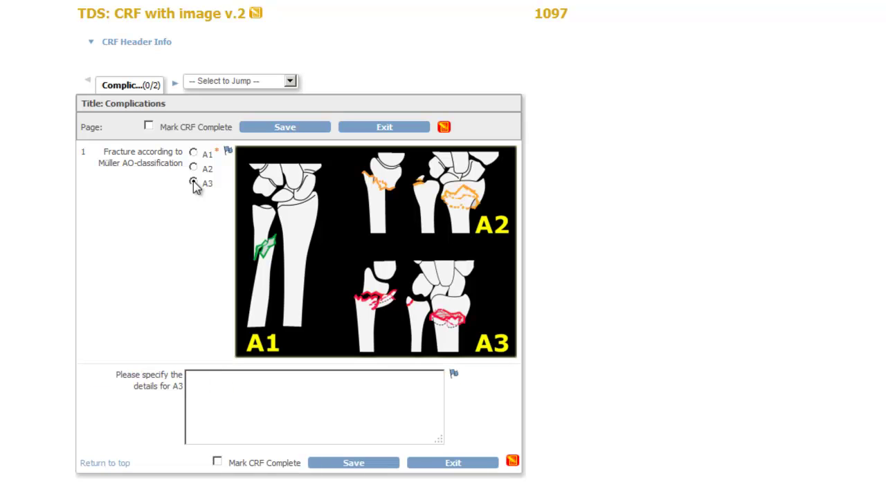
{"action": "left_click", "coordinate": [194, 170]}
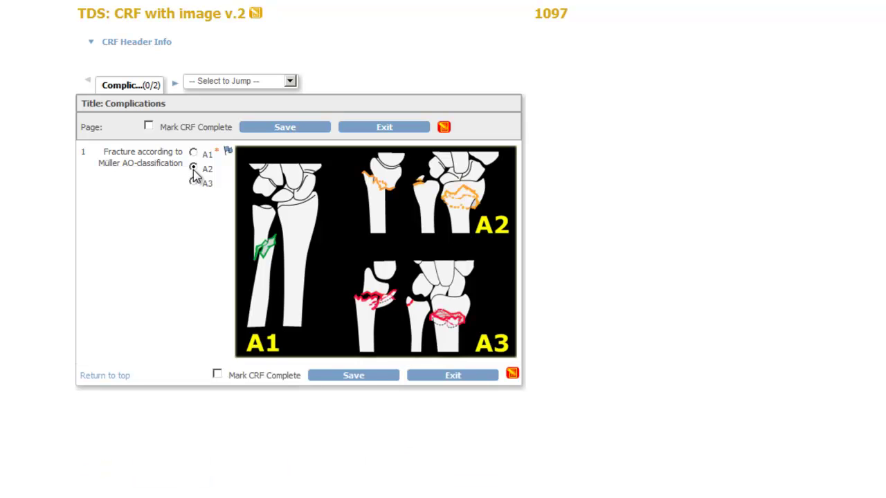